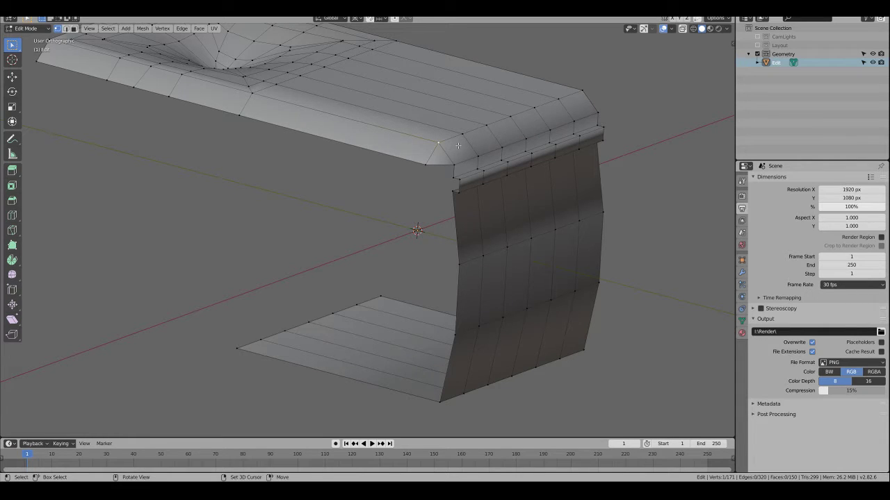
# Snap the 3D cursor to the selected corner vertex and switch to face select mode
pyautogui.hotkey('shift', 's')
pyautogui.click(472, 199)
pyautogui.press('3')
# Select the strip of corner faces running down the side wall to the corner gap
pyautogui.click(460, 157)
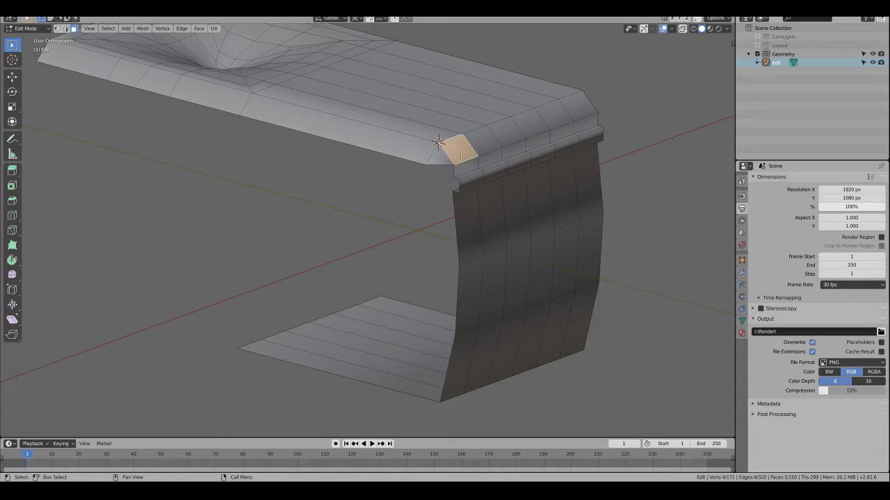
pyautogui.keyDown('ctrl'); pyautogui.click(464, 170); pyautogui.keyUp('ctrl')
pyautogui.keyDown('ctrl'); pyautogui.click(470, 182); pyautogui.keyUp('ctrl')
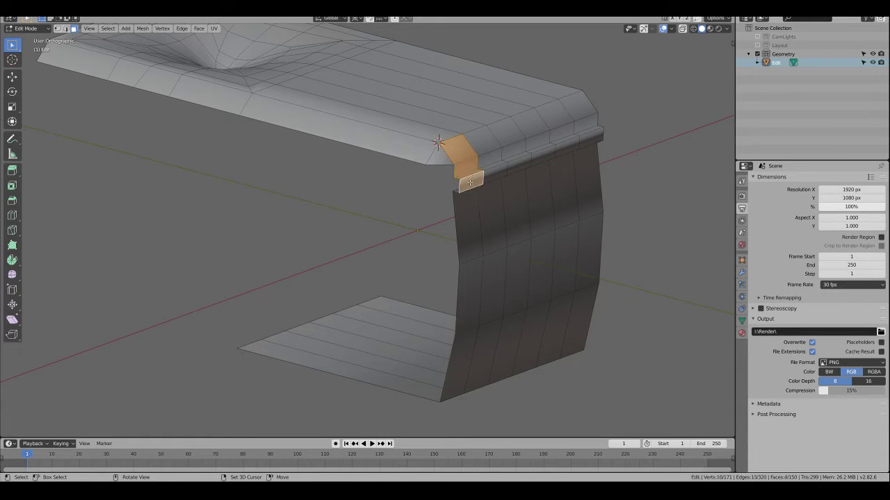
pyautogui.keyDown('ctrl'); pyautogui.click(462, 210); pyautogui.keyUp('ctrl')
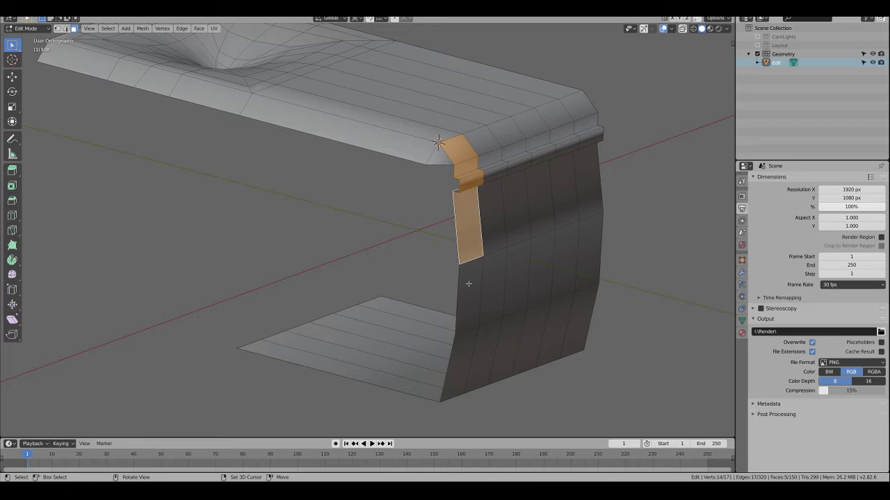
pyautogui.keyDown('ctrl'); pyautogui.click(461, 347); pyautogui.keyUp('ctrl')
pyautogui.moveTo(460, 348); pyautogui.dragTo(483, 214, button='middle')
pyautogui.scroll(3, 469, 180)
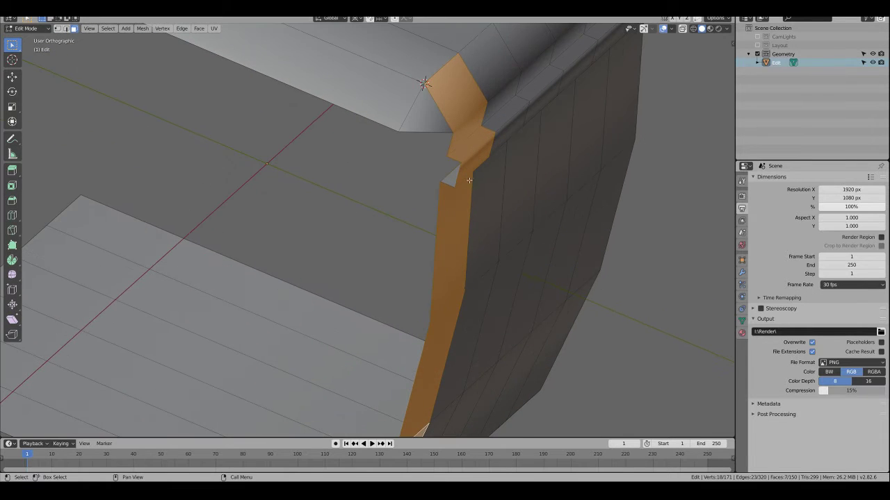
pyautogui.keyDown('ctrl'); pyautogui.click(452, 178); pyautogui.keyUp('ctrl')
pyautogui.scroll(-5, 455, 202)
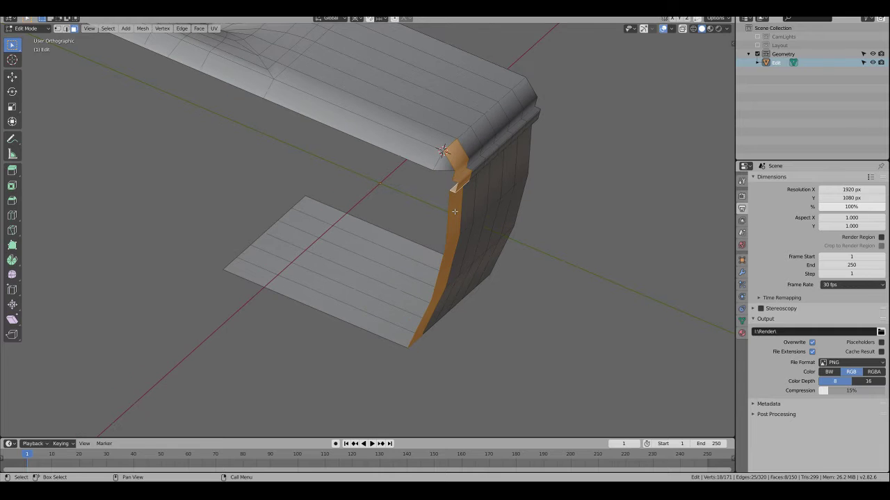
# In top view, set the pivot point to the 3D cursor
pyautogui.press('KP_7')
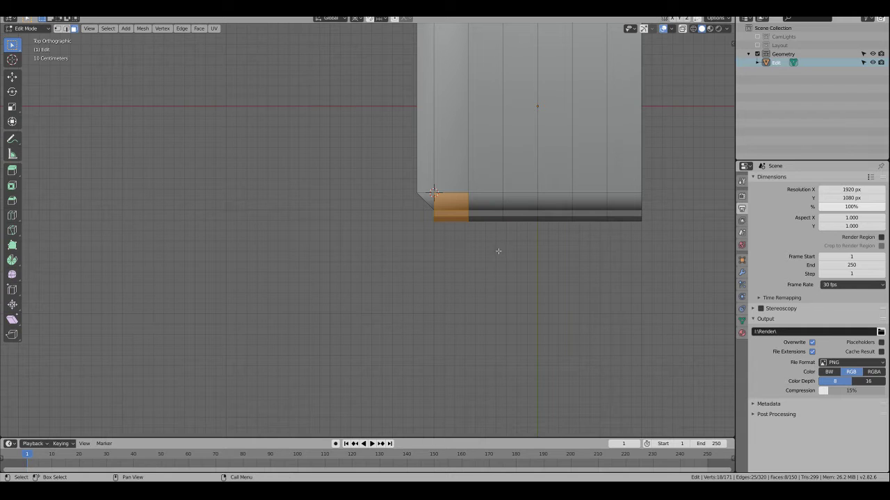
pyautogui.press('.')
pyautogui.click(563, 253)
# Duplicate the corner strip, rotate it 90° about the cursor, and move it 0.696 m along Y
pyautogui.hotkey('shift', 'd')
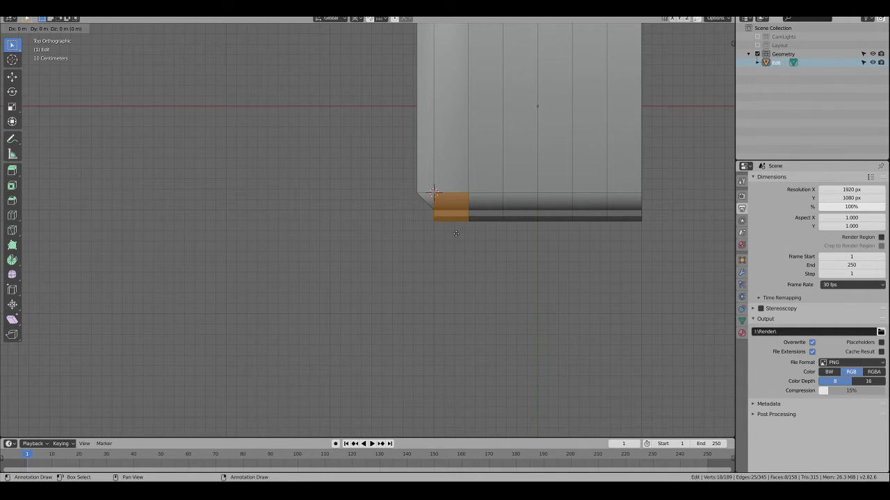
pyautogui.press('r')
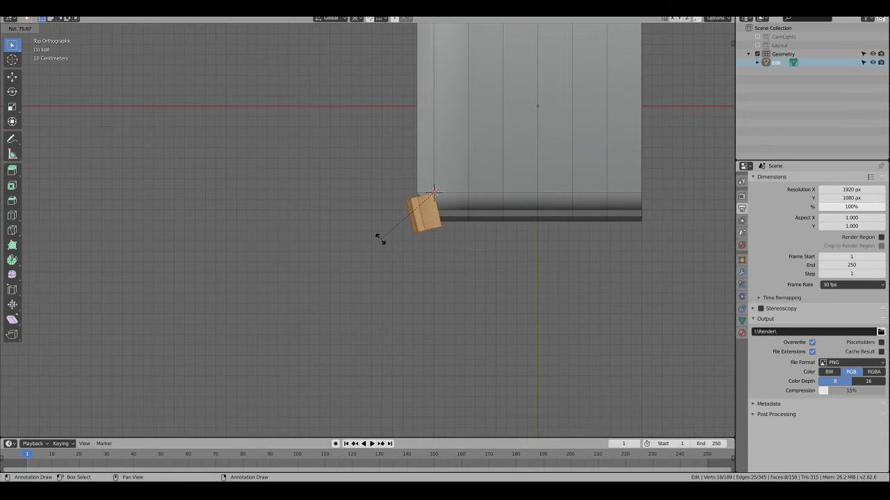
pyautogui.click(358, 233)
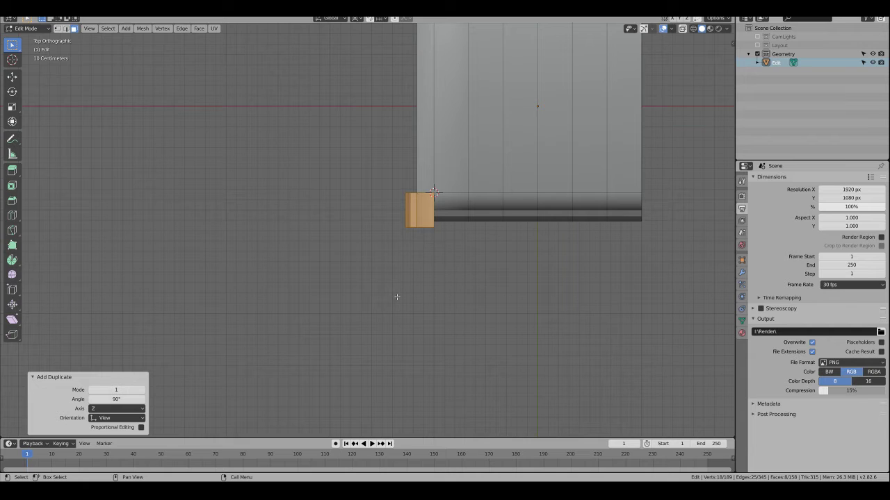
pyautogui.press('g')
pyautogui.press('y')
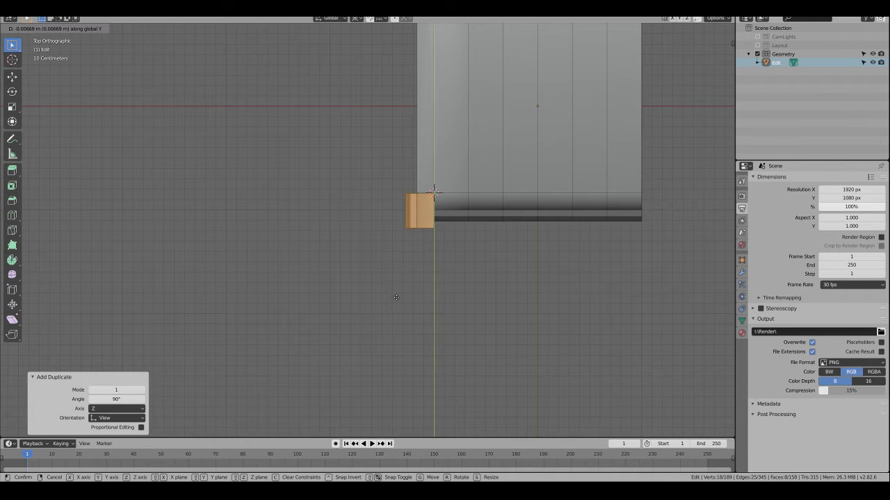
pyautogui.click(387, 224)
pyautogui.moveTo(387, 225)
pyautogui.mouseDown(button='middle')
pyautogui.moveTo(406, 354)
pyautogui.moveTo(497, 192)
pyautogui.mouseUp(button='middle')
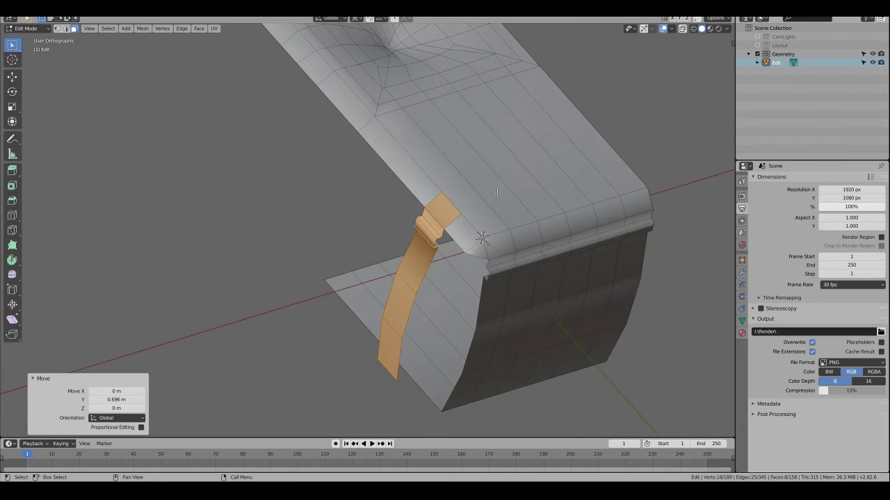
# Delete the old face strip along the corner edge
pyautogui.keyDown('alt'); pyautogui.click(408, 173); pyautogui.keyUp('alt')
pyautogui.press('x')
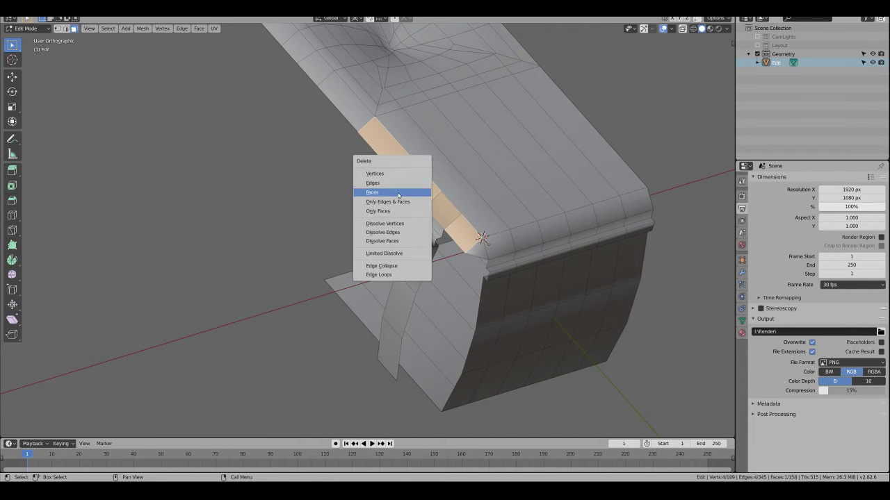
pyautogui.click(398, 192)
# Flatten the bent strip's side edge loop to zero scale along Y
pyautogui.press('2')
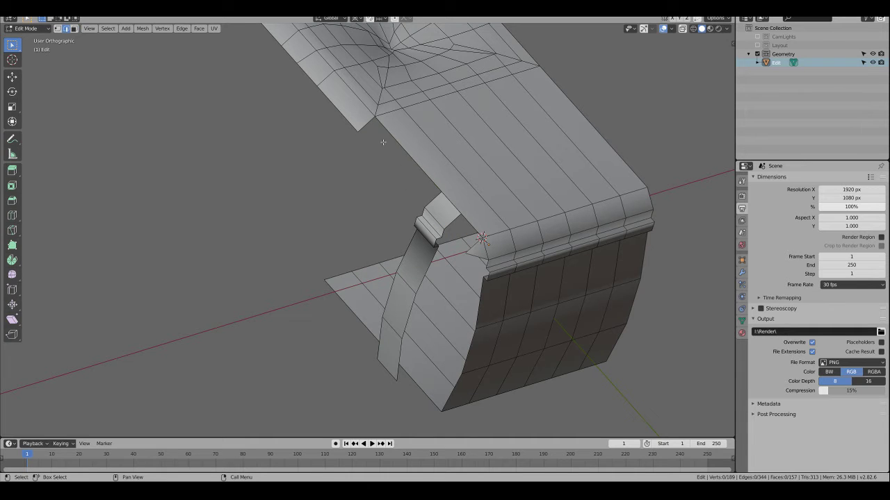
pyautogui.keyDown('alt'); pyautogui.click(435, 221); pyautogui.keyUp('alt')
pyautogui.press('s')
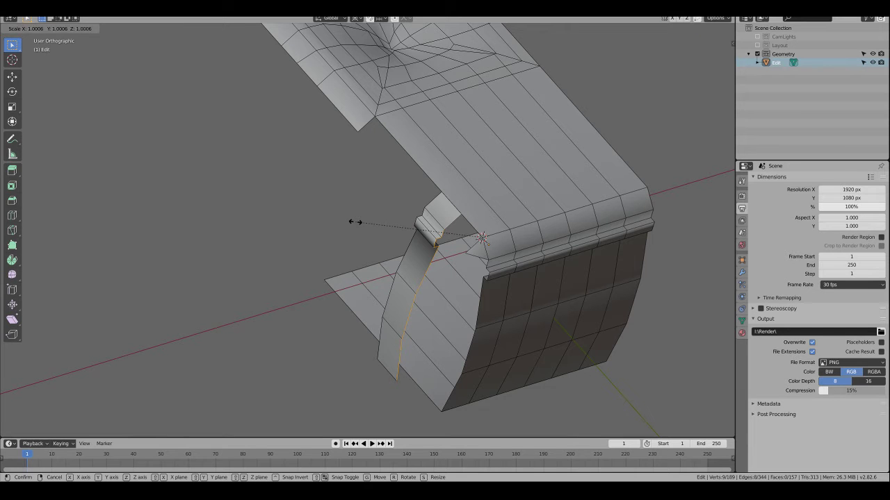
pyautogui.write('y')
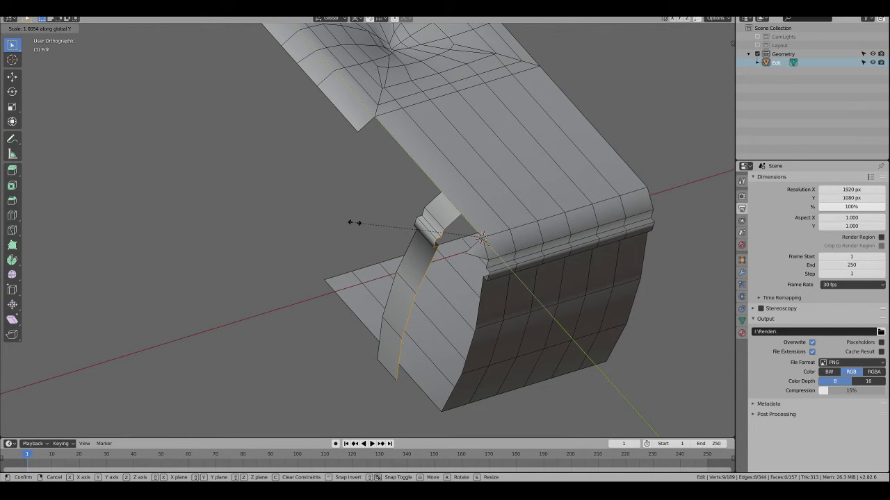
pyautogui.write('0')
pyautogui.press('Return')
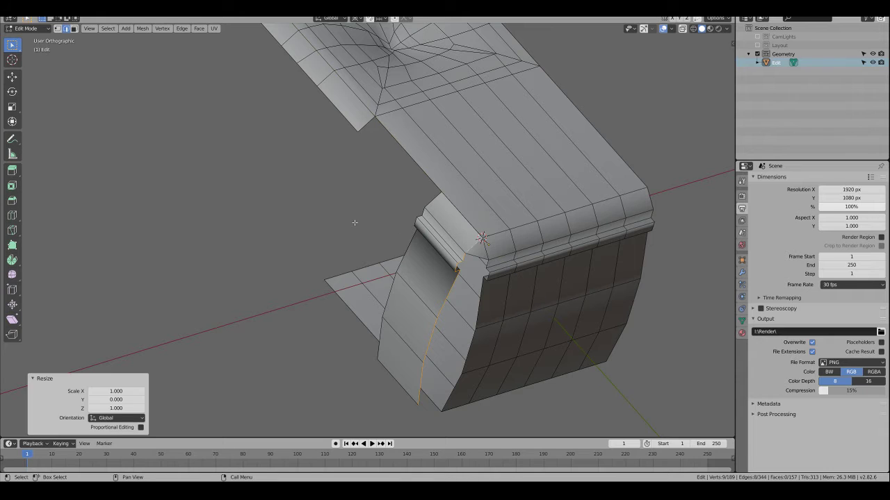
# Snap the cursor to the corner vertex and flatten the left vertical loop to Y scale 0
pyautogui.press('1')
pyautogui.click(375, 117)
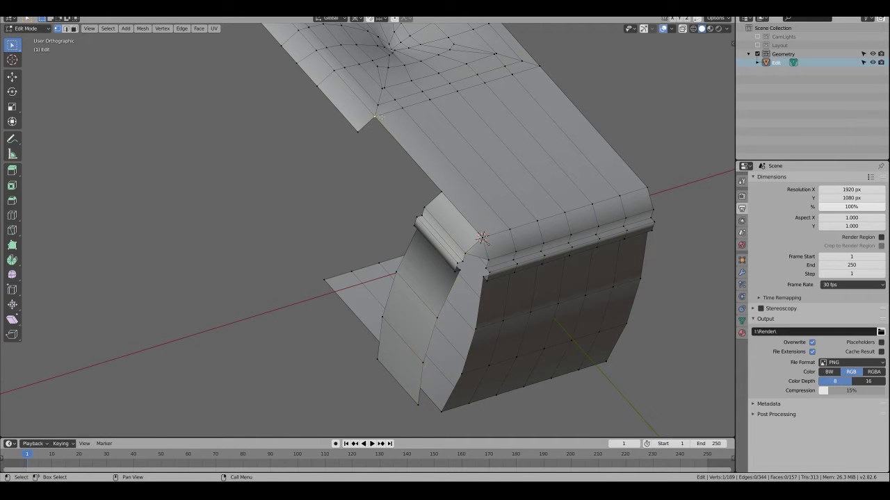
pyautogui.hotkey('shift', 's')
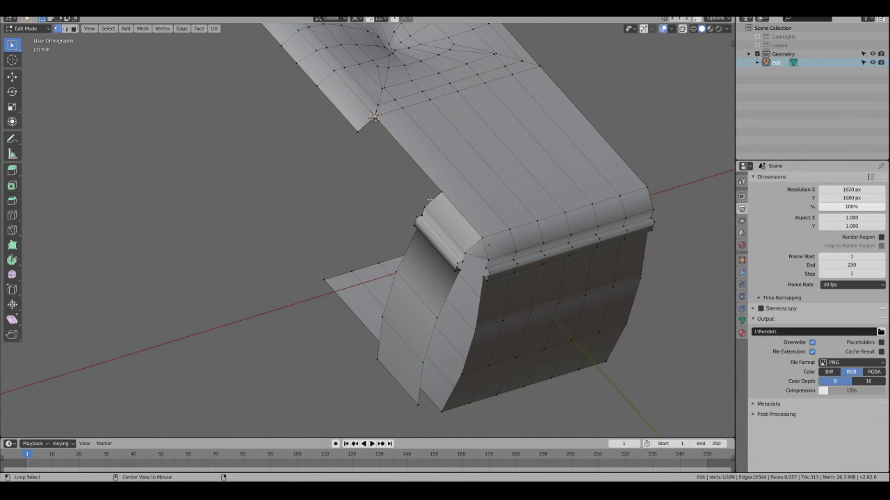
pyautogui.keyDown('alt'); pyautogui.click(429, 200); pyautogui.keyUp('alt')
pyautogui.write('sy')
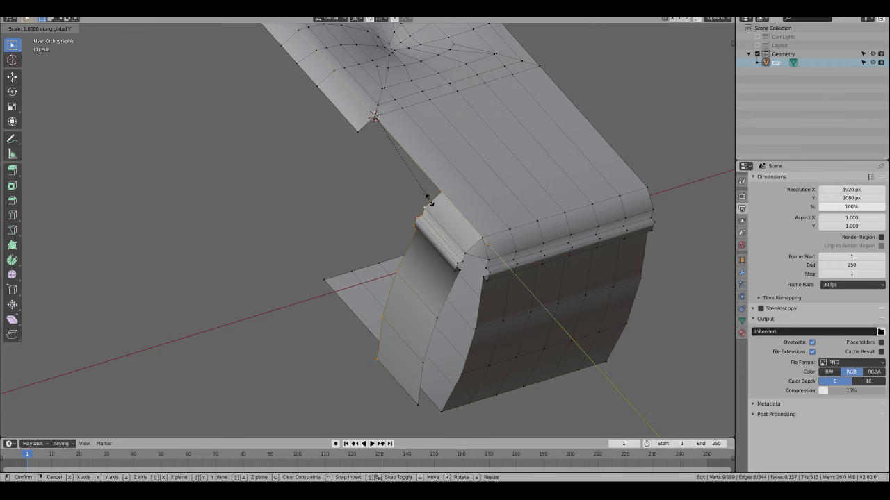
pyautogui.write('0')
pyautogui.press('Return')
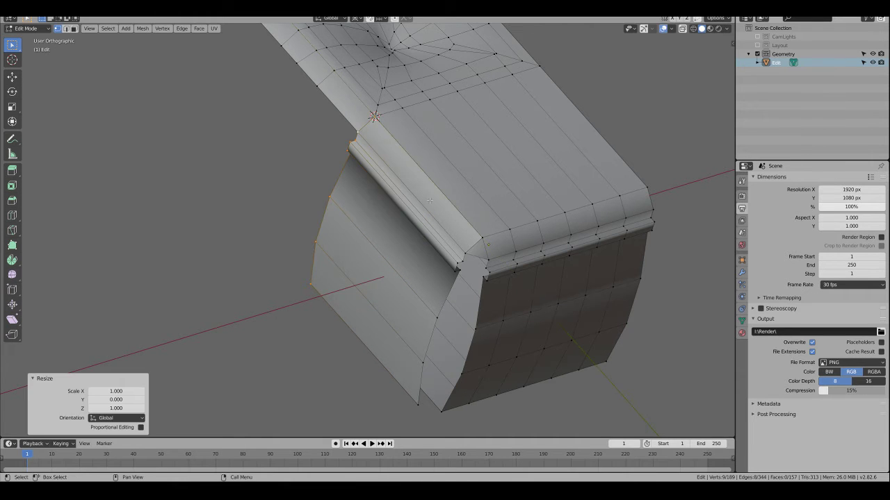
pyautogui.moveTo(437, 212); pyautogui.dragTo(406, 214, button='middle')
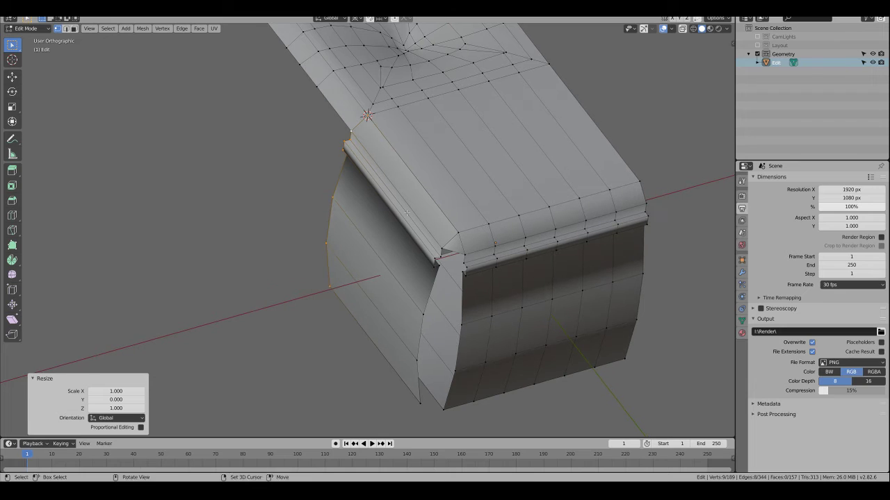
# Merge the bevel faces' vertices by distance (0.0001 m, 4 removed) and recalculate normals
pyautogui.press('3')
pyautogui.click(445, 216)
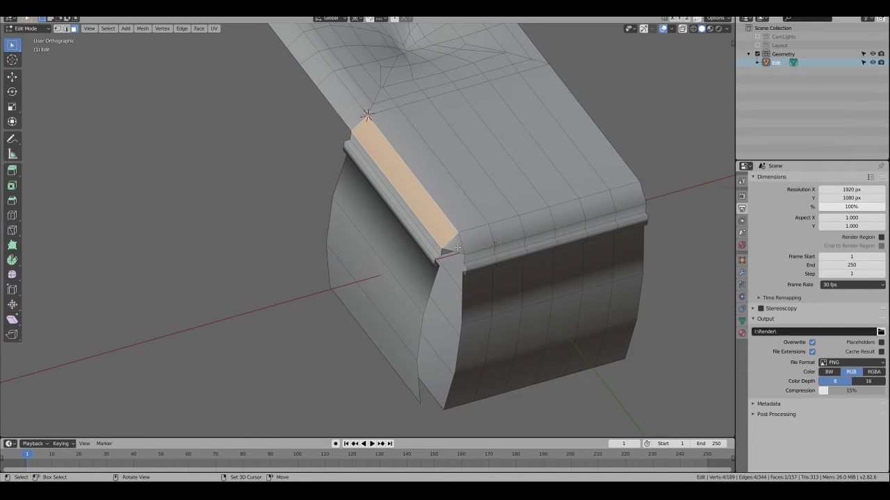
pyautogui.keyDown('shift'); pyautogui.click(358, 117); pyautogui.keyUp('shift')
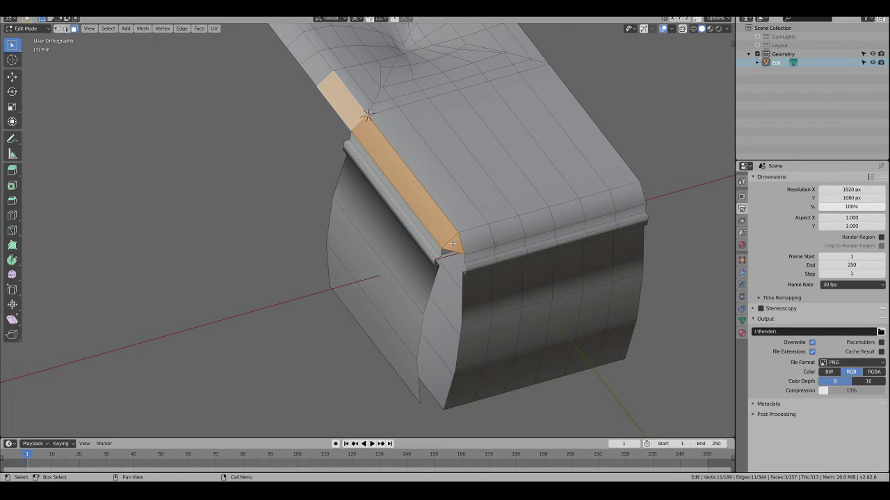
pyautogui.press('m')
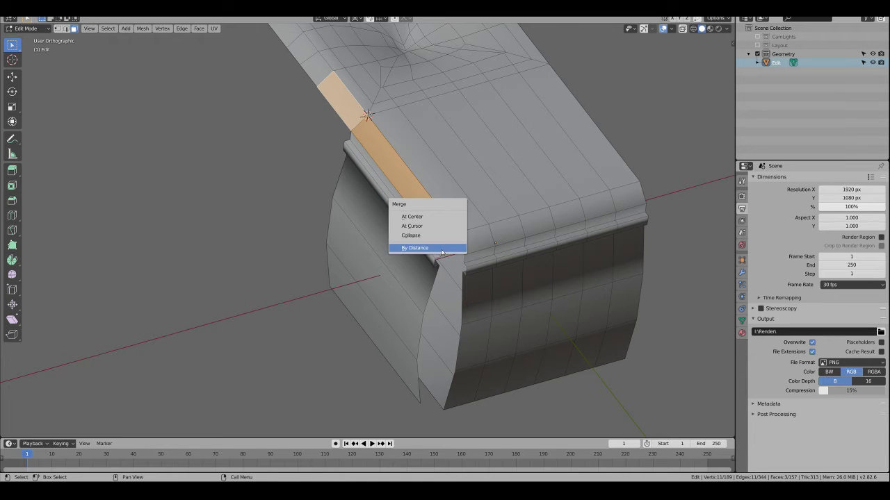
pyautogui.click(442, 249)
pyautogui.scroll(1, 442, 281)
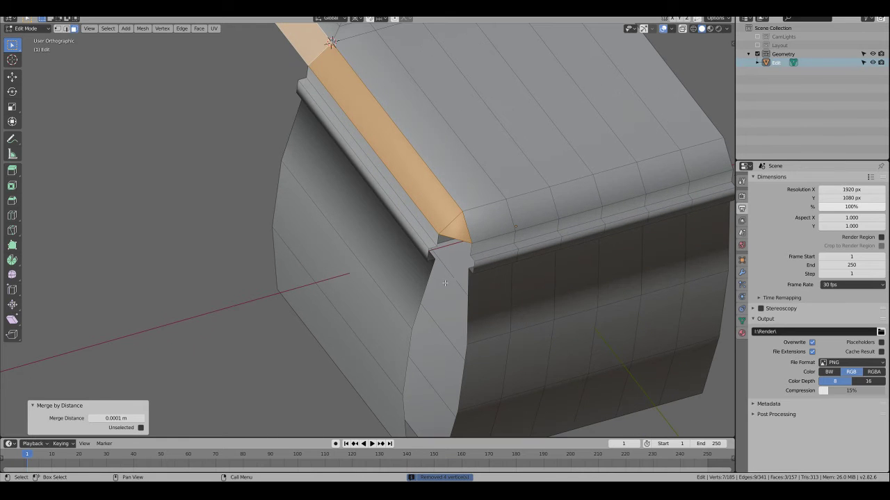
pyautogui.scroll(1, 442, 306)
pyautogui.scroll(-1, 442, 310)
pyautogui.hotkey('shift', 'n')
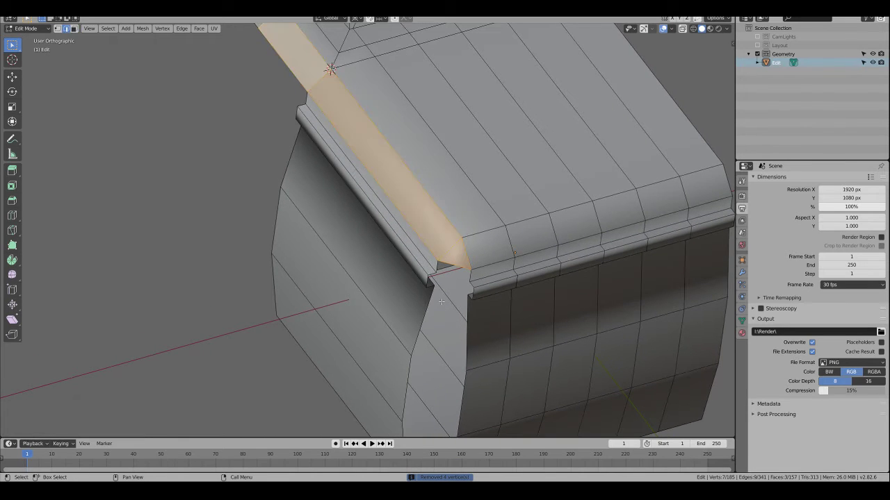
# Select the open seam edges running down the side of the corner
pyautogui.keyDown('shift'); pyautogui.moveTo(415, 317); pyautogui.dragTo(435, 223, button='middle'); pyautogui.keyUp('shift')
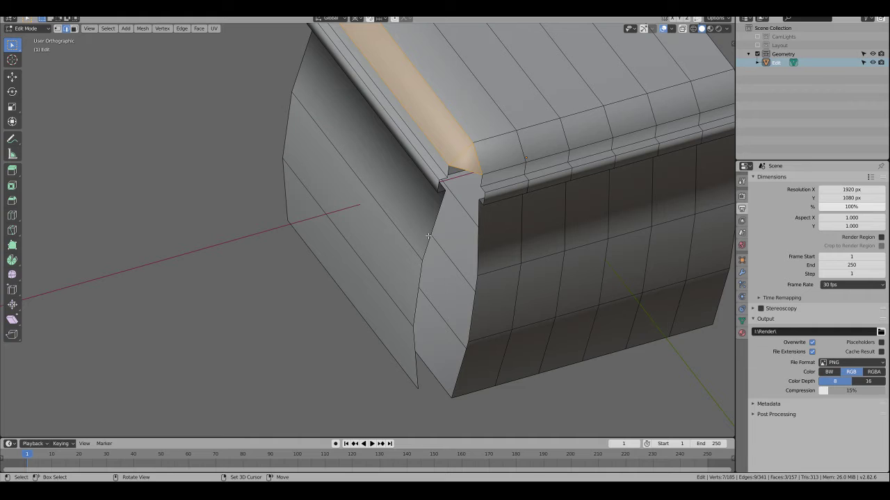
pyautogui.click(429, 236)
pyautogui.keyDown('shift'); pyautogui.click(418, 282); pyautogui.keyUp('shift')
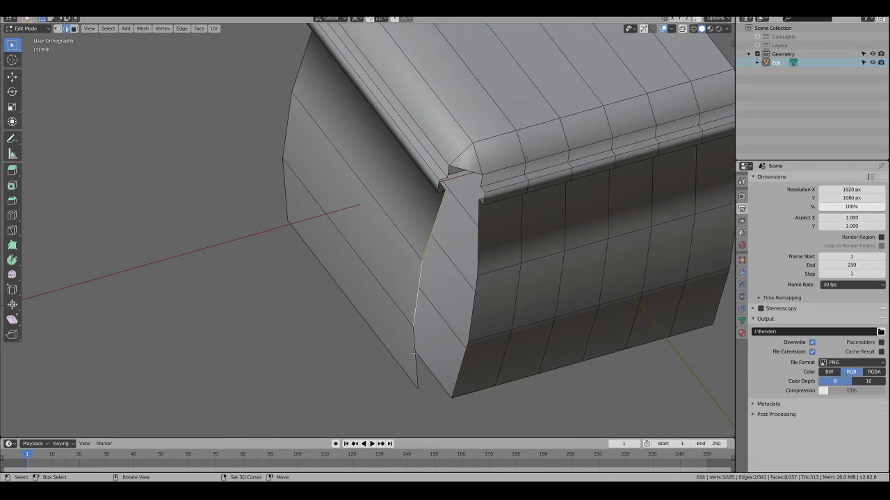
pyautogui.keyDown('shift'); pyautogui.click(415, 360); pyautogui.keyUp('shift')
pyautogui.keyDown('shift'); pyautogui.click(461, 377); pyautogui.keyUp('shift')
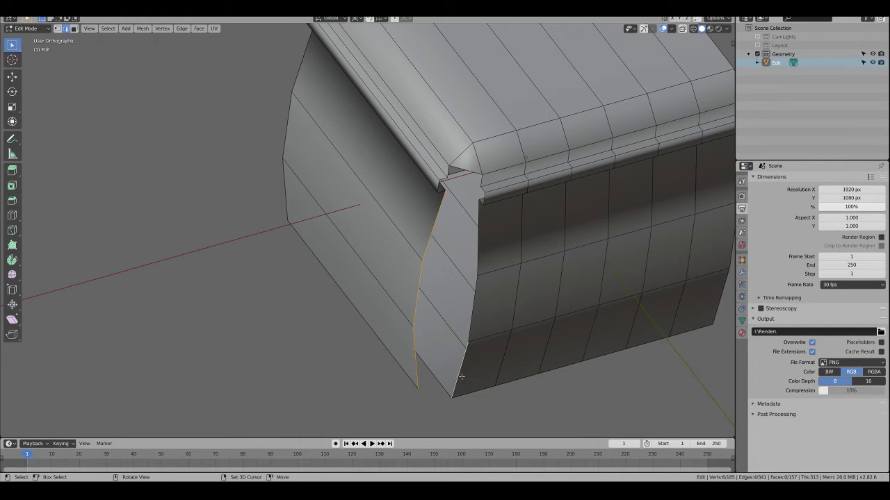
pyautogui.keyDown('shift'); pyautogui.click(478, 304); pyautogui.keyUp('shift')
# Add the vertical seam edge and bridge the two edge loops with 1 cut
pyautogui.keyDown('shift'); pyautogui.click(479, 245); pyautogui.keyUp('shift')
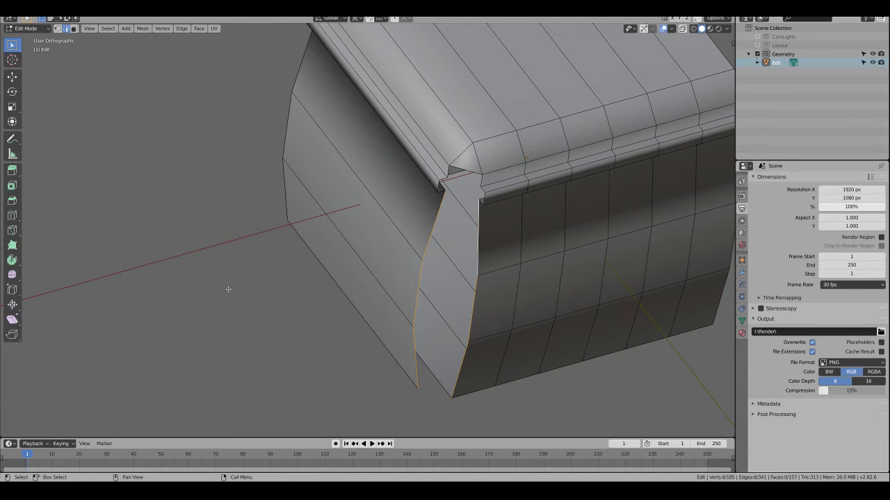
pyautogui.rightClick(300, 271)
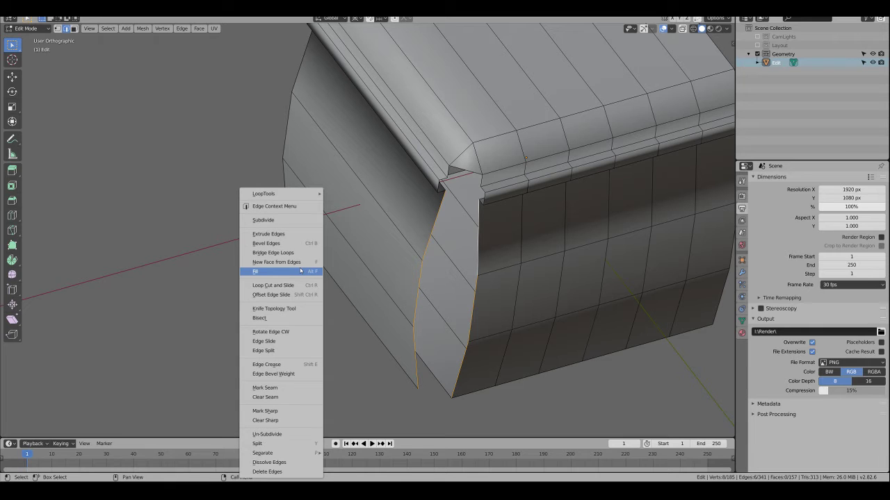
pyautogui.click(289, 253)
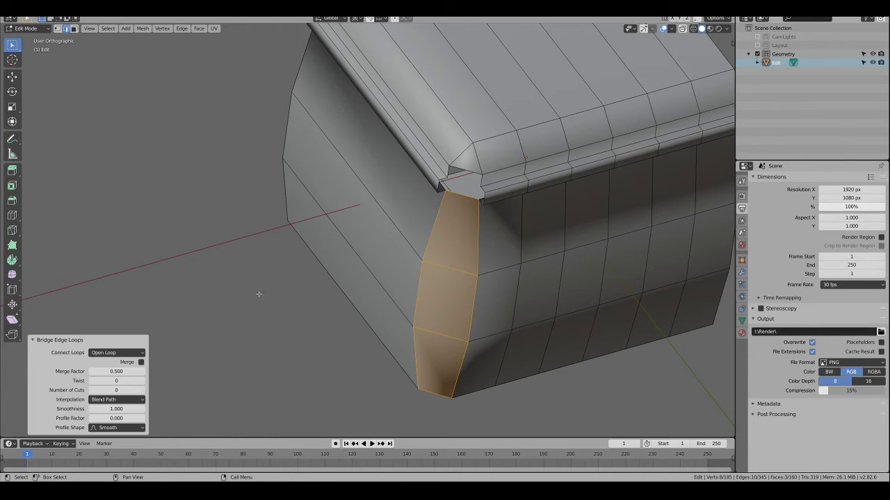
pyautogui.click(125, 388)
pyautogui.write('1')
pyautogui.press('Return')
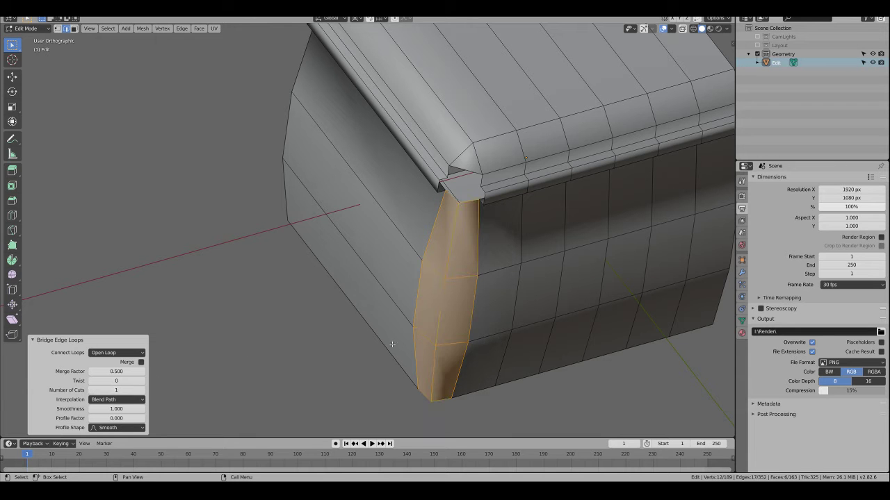
pyautogui.moveTo(392, 344)
pyautogui.mouseDown(button='middle')
pyautogui.moveTo(459, 250)
pyautogui.moveTo(439, 205)
pyautogui.mouseUp(button='middle')
pyautogui.scroll(3, 459, 247)
pyautogui.hotkey('alt', 'a')
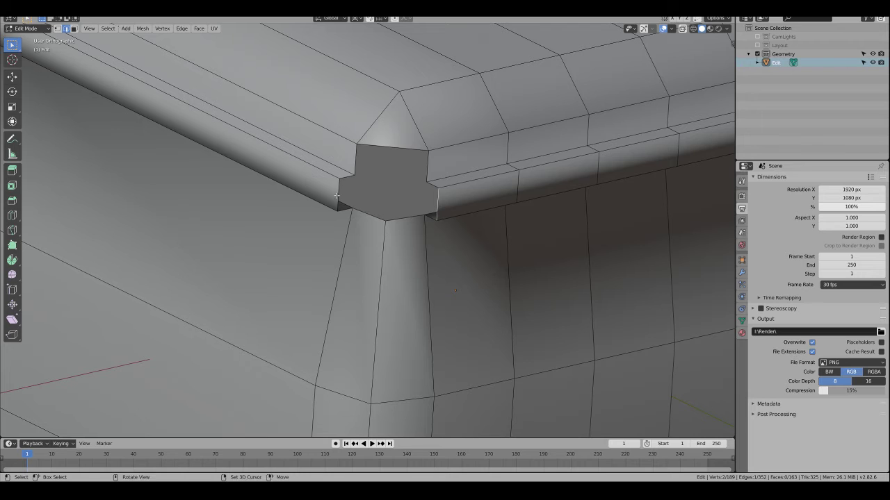
# Bridge the ledge gap's two edges with 1 cut and select the middle cut edge
pyautogui.keyDown('shift'); pyautogui.click(337, 196); pyautogui.keyUp('shift')
pyautogui.rightClick(264, 187)
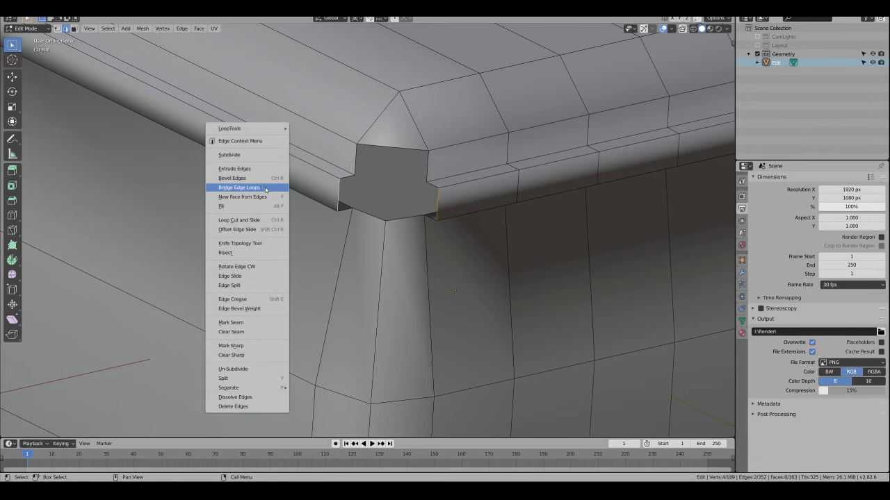
pyautogui.click(264, 188)
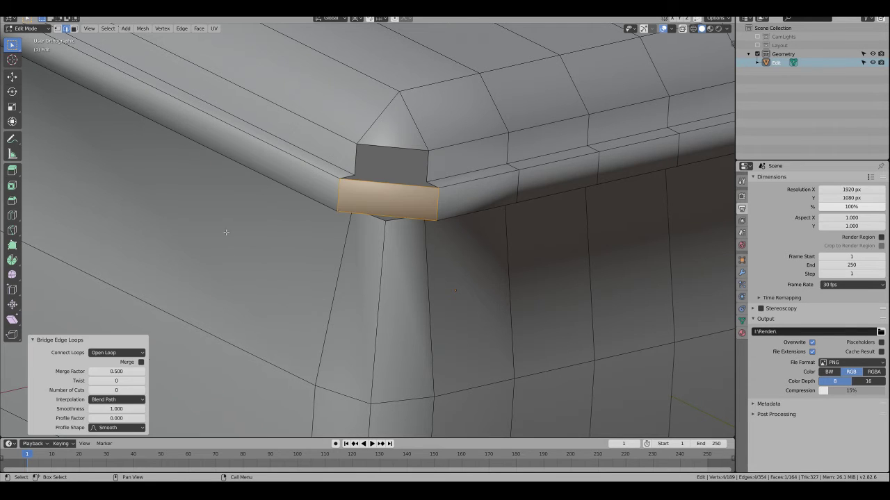
pyautogui.click(143, 391)
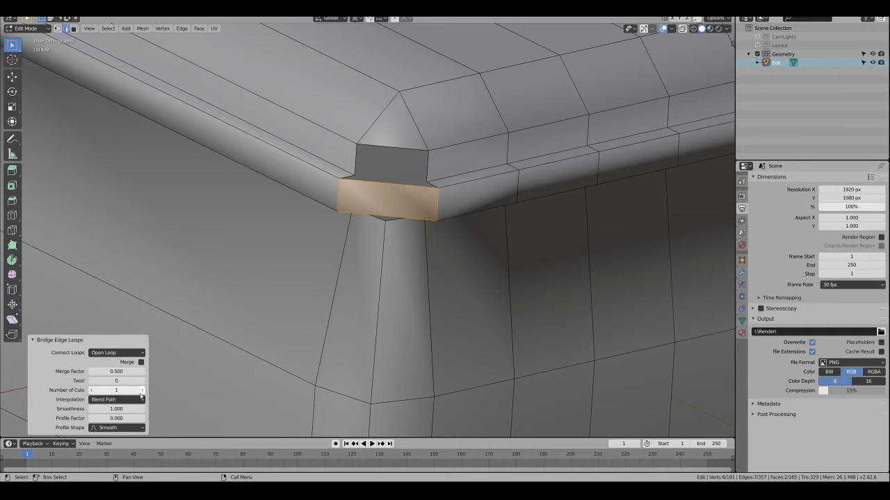
pyautogui.click(391, 199)
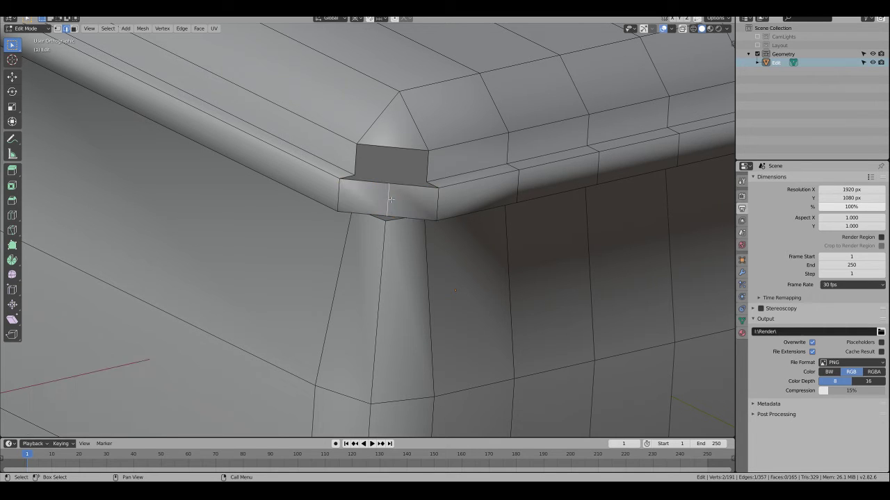
pyautogui.press('KP_7')
# Snap the 3D cursor to the ledge's inner corner vertex
pyautogui.moveTo(390, 200); pyautogui.dragTo(424, 152, button='middle')
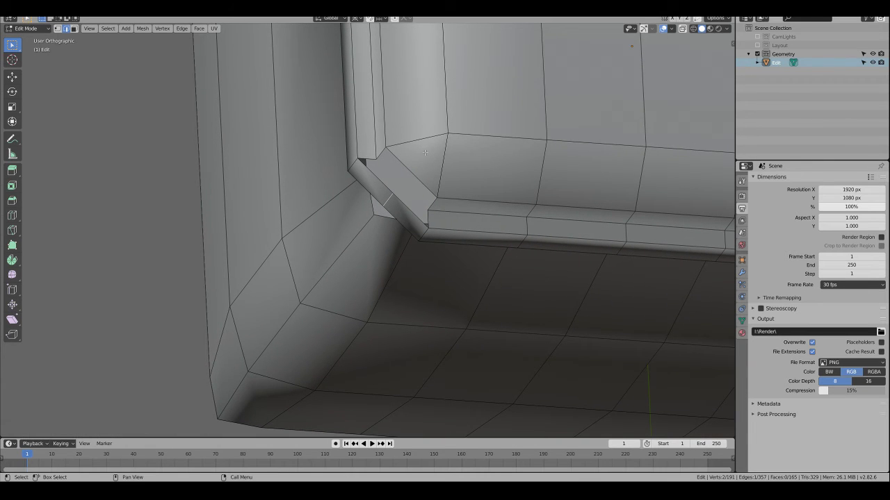
pyautogui.press('1')
pyautogui.click(449, 131)
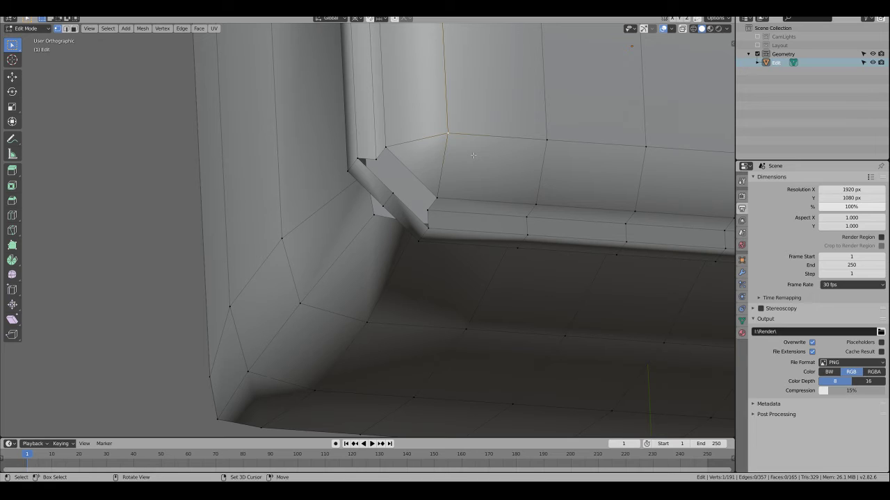
pyautogui.hotkey('shift', 's')
pyautogui.click(468, 224)
# Scale the ledge corner-bend vertex outward by 1.645 in X and Y
pyautogui.click(393, 193)
pyautogui.press('KP_7')
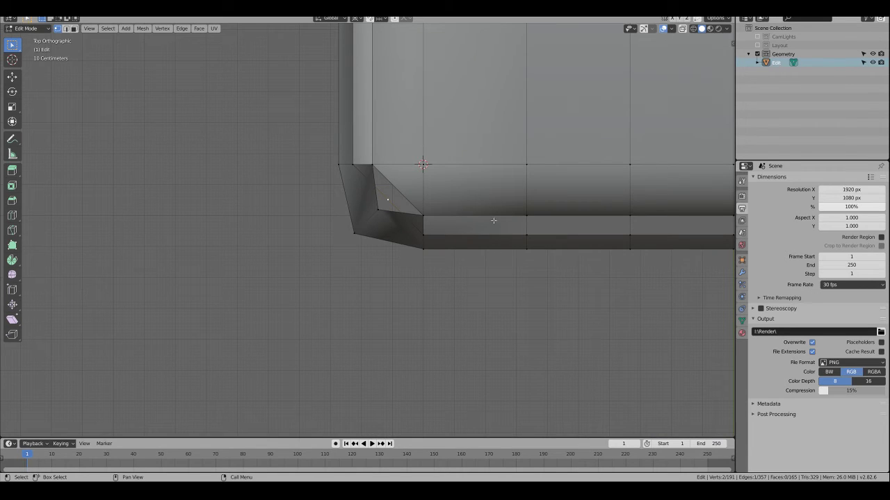
pyautogui.press('s')
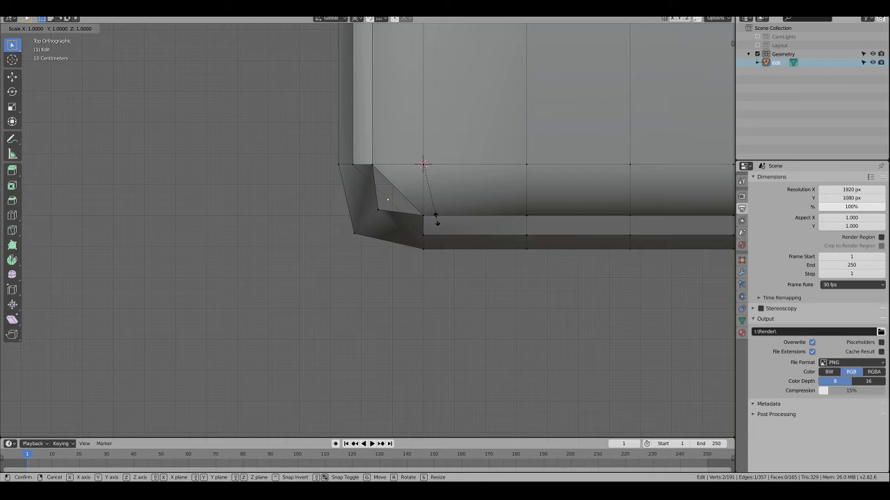
pyautogui.hotkey('shift', 'z')
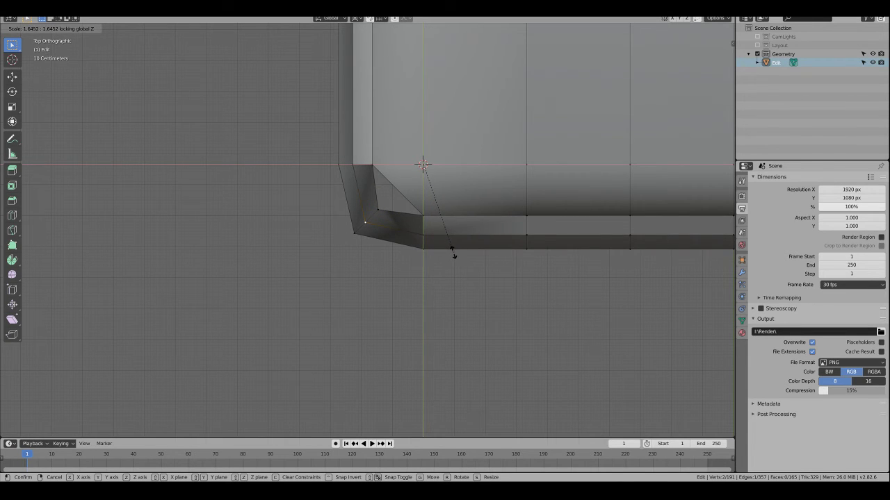
pyautogui.click(453, 256)
pyautogui.moveTo(452, 253)
pyautogui.mouseDown(button='middle')
pyautogui.moveTo(310, 267)
pyautogui.moveTo(331, 256)
pyautogui.mouseUp(button='middle')
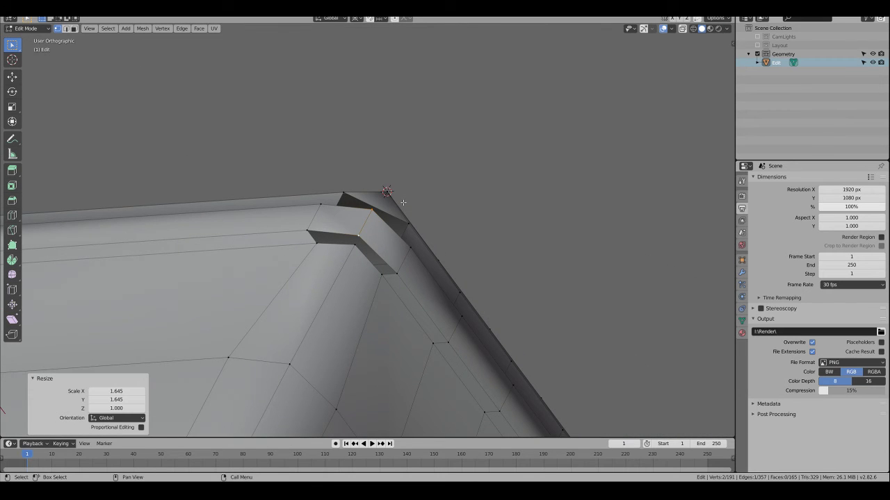
# Scale the corner vertex a further 1.051 in X and Y, then fill the corner hole
pyautogui.press('KP_7')
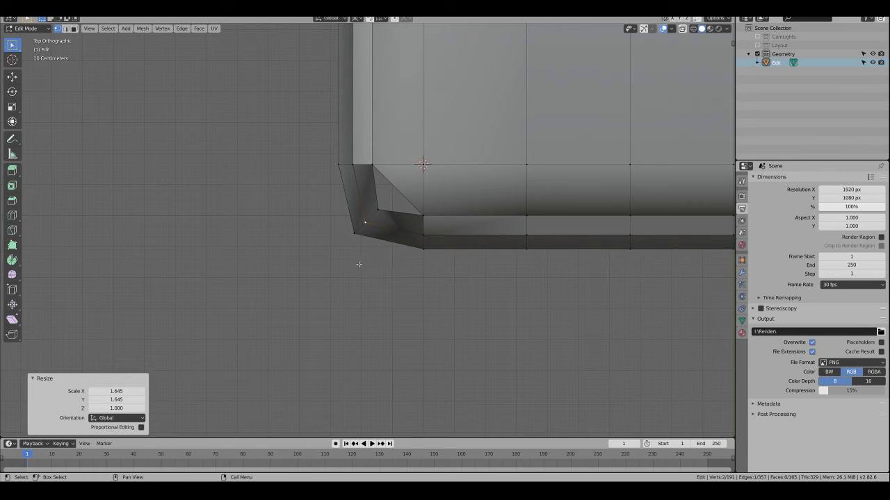
pyautogui.press('s')
pyautogui.hotkey('shift', 'z')
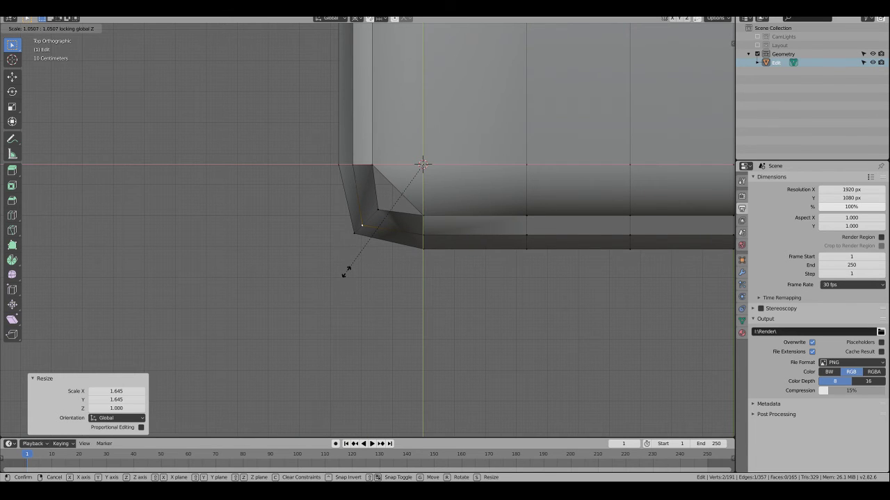
pyautogui.click(346, 272)
pyautogui.moveTo(346, 272)
pyautogui.mouseDown(button='middle')
pyautogui.moveTo(402, 190)
pyautogui.moveTo(349, 244)
pyautogui.mouseUp(button='middle')
pyautogui.press('f')
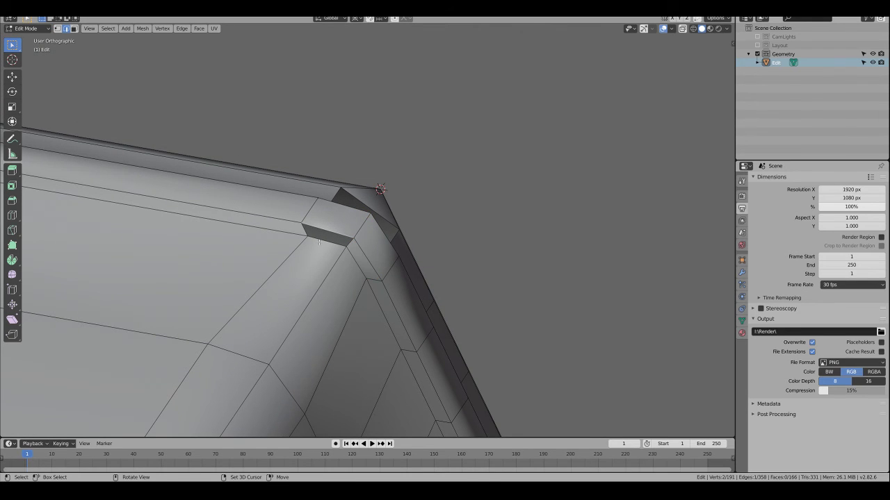
# Fill the next corner hole with a face
pyautogui.keyDown('alt'); pyautogui.click(327, 222); pyautogui.keyUp('alt')
pyautogui.press('f')
pyautogui.moveTo(327, 222)
pyautogui.mouseDown(button='middle')
pyautogui.moveTo(380, 235)
pyautogui.moveTo(360, 198)
pyautogui.mouseUp(button='middle')
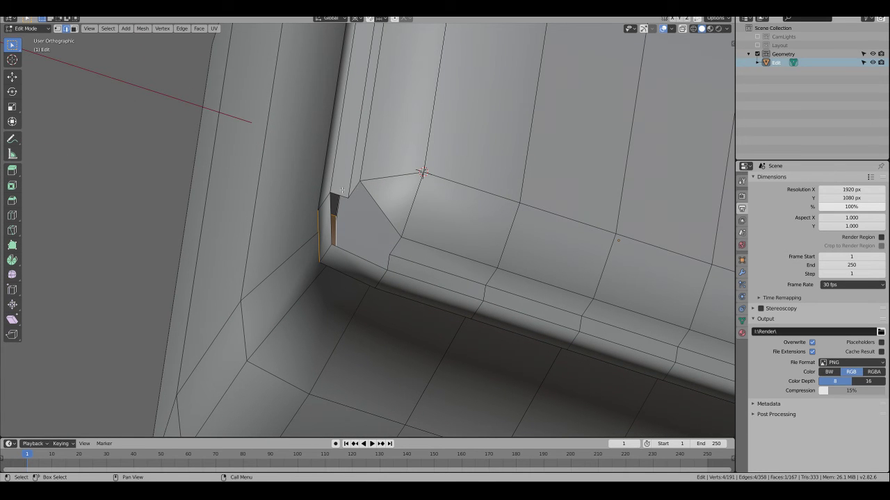
# Bridge the inner corner gap's two edges with 1 cut and select the middle edge
pyautogui.click(418, 244)
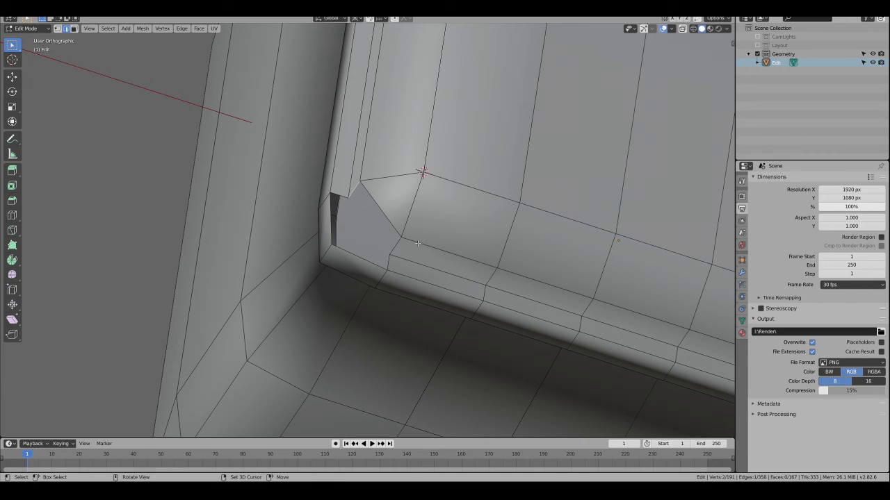
pyautogui.keyDown('shift'); pyautogui.click(397, 244); pyautogui.keyUp('shift')
pyautogui.rightClick(396, 245)
pyautogui.click(396, 245)
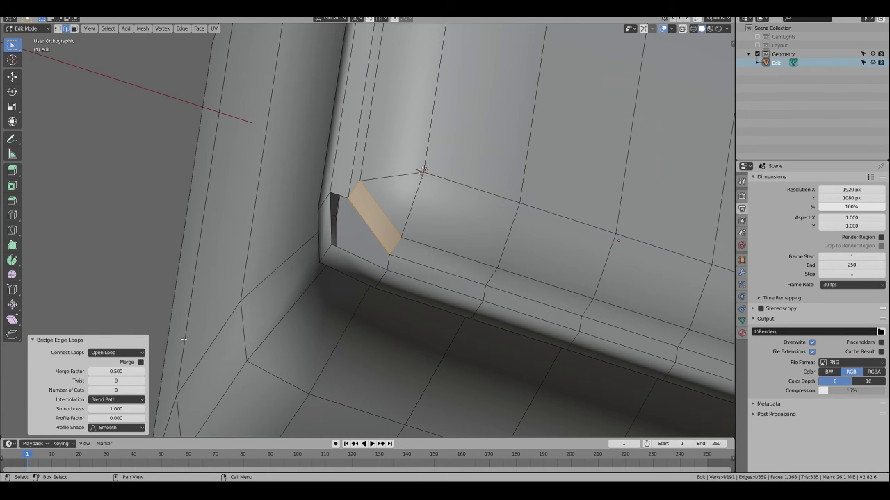
pyautogui.click(142, 390)
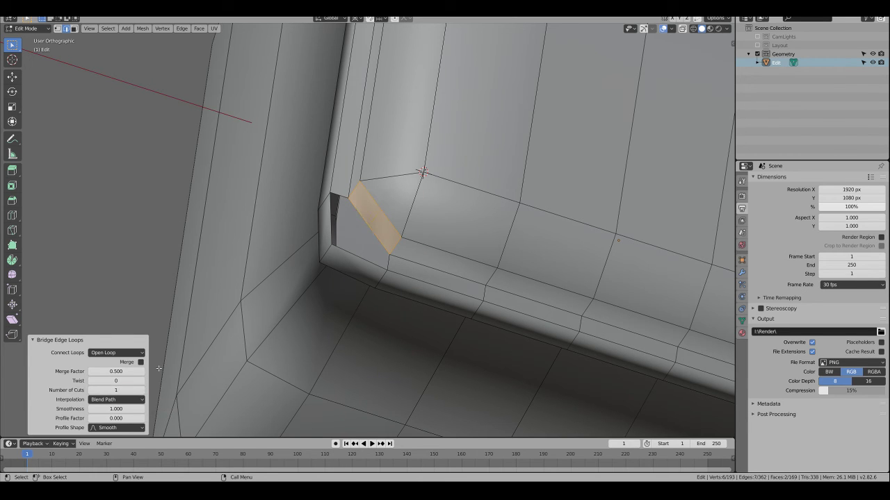
pyautogui.click(375, 219)
# Scale the inner corner's middle edge outward by 1.780 in X and Y
pyautogui.press('KP_7')
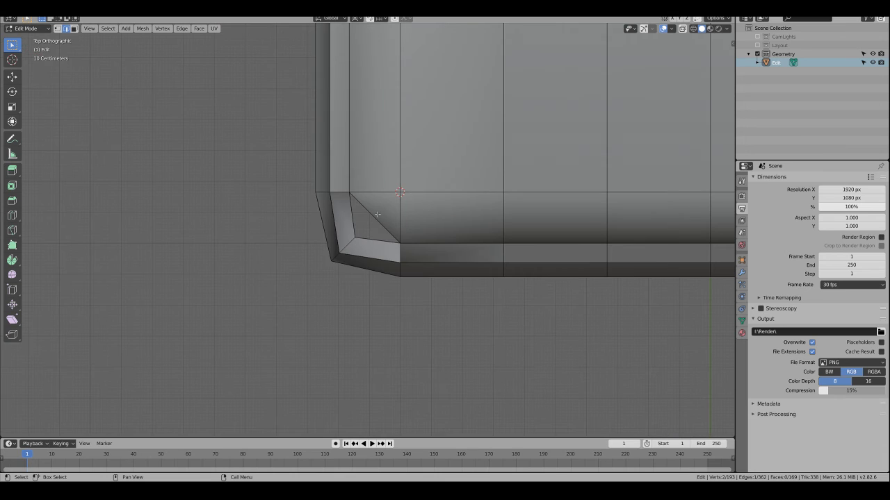
pyautogui.press('s')
pyautogui.hotkey('shift', 'z')
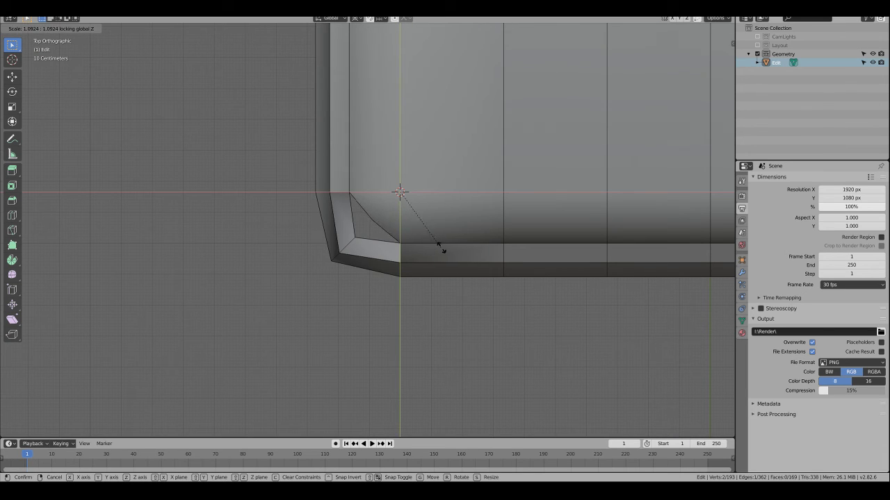
pyautogui.click(477, 269)
pyautogui.moveTo(479, 272)
pyautogui.mouseDown(button='middle')
pyautogui.moveTo(478, 153)
pyautogui.moveTo(372, 250)
pyautogui.mouseUp(button='middle')
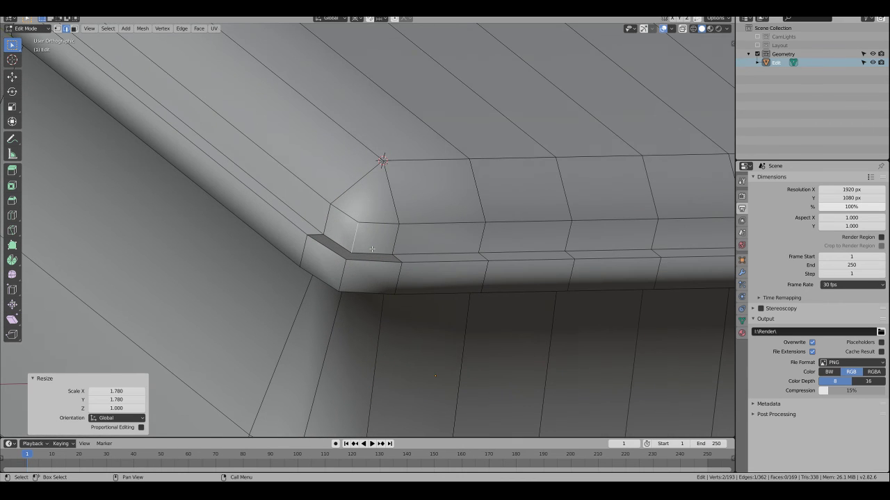
# Fill the last two corner holes with faces
pyautogui.click(372, 260)
pyautogui.keyDown('shift'); pyautogui.click(362, 253); pyautogui.keyUp('shift')
pyautogui.press('f')
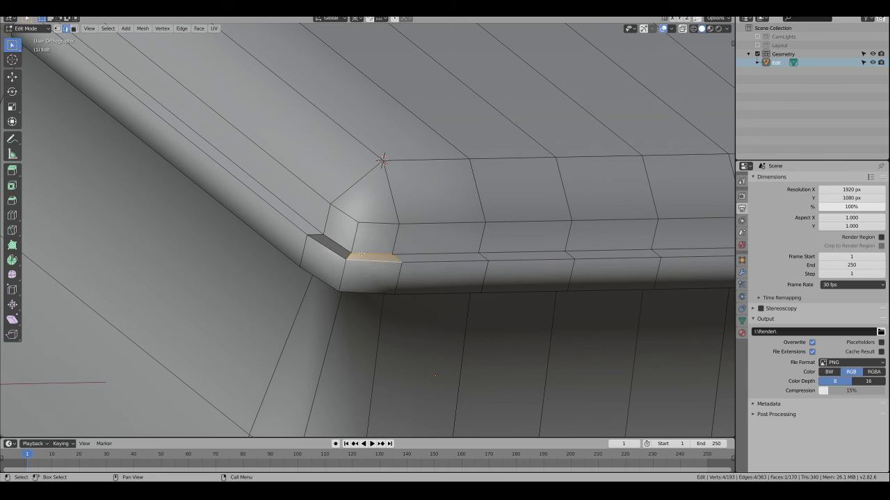
pyautogui.keyDown('alt'); pyautogui.click(332, 236); pyautogui.keyUp('alt')
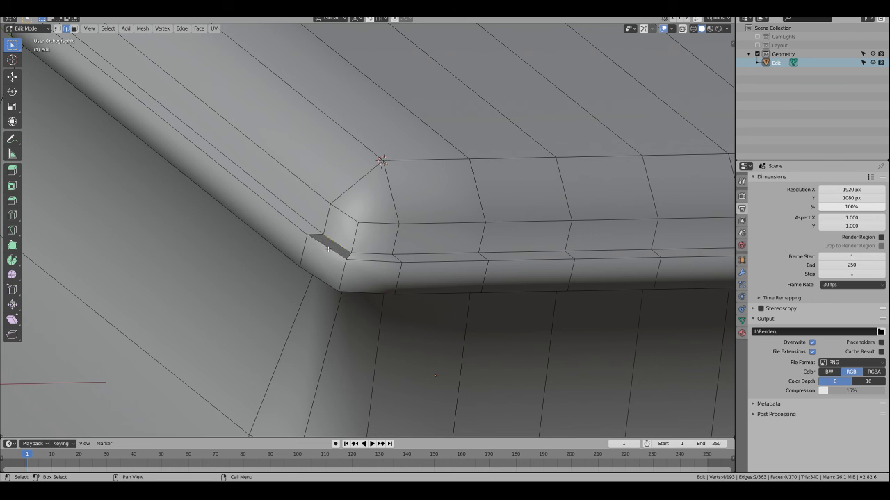
pyautogui.press('f')
pyautogui.scroll(-3, 327, 248)
pyautogui.scroll(-2, 341, 279)
pyautogui.press('Tab')
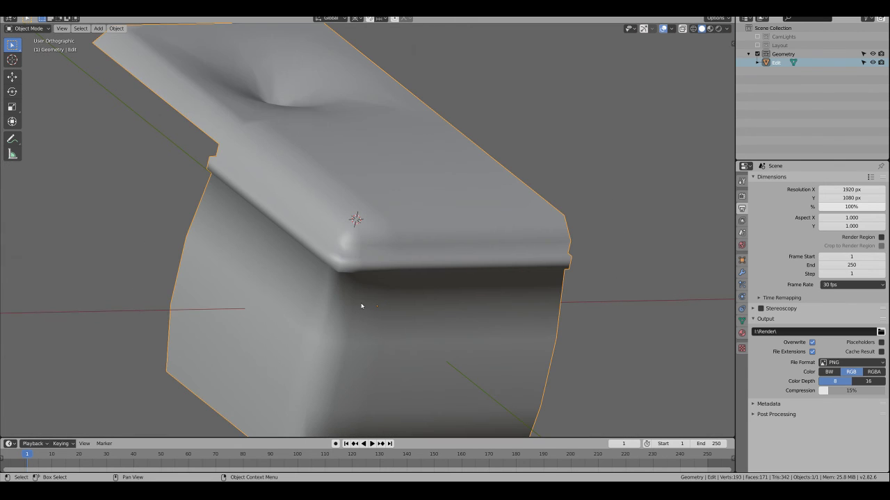
pyautogui.moveTo(435, 292)
pyautogui.mouseDown(button='middle')
pyautogui.moveTo(292, 244)
pyautogui.moveTo(453, 265)
pyautogui.moveTo(604, 267)
pyautogui.moveTo(513, 297)
pyautogui.moveTo(433, 304)
pyautogui.moveTo(355, 264)
pyautogui.moveTo(412, 260)
pyautogui.mouseUp(button='middle')
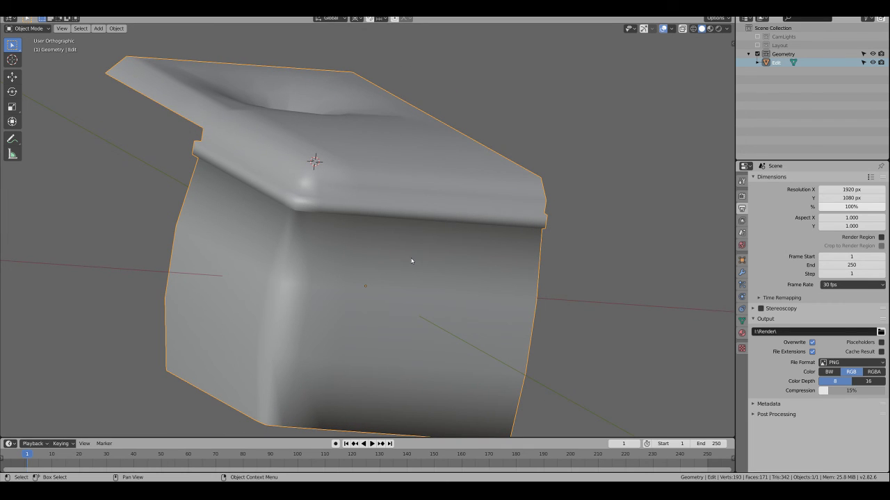